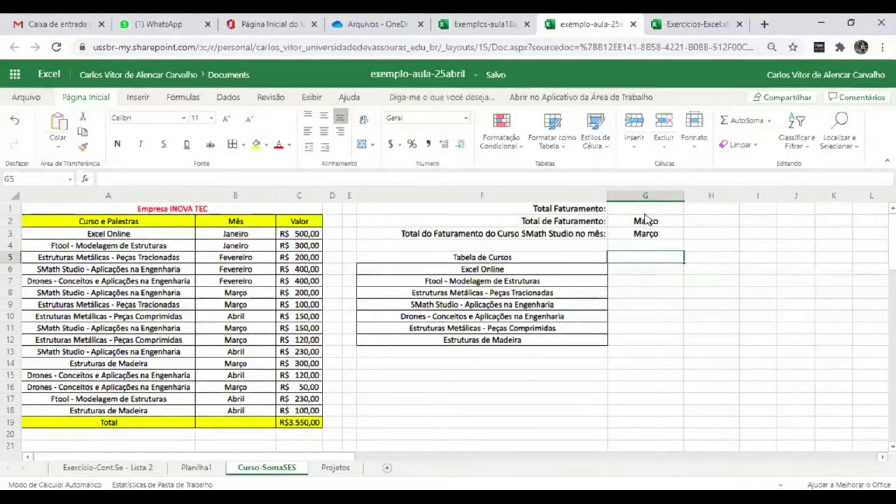
Step: Enter =soma(C3:C18) in G1 to total all course values, giving R$ 3.550,00
{"action": "left_click", "coordinate": [646, 211]}
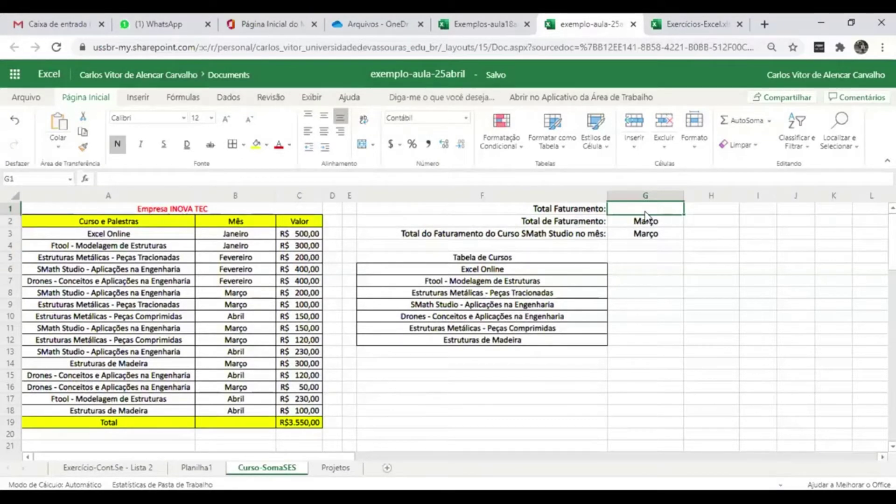
{"action": "type", "text": "=soma"}
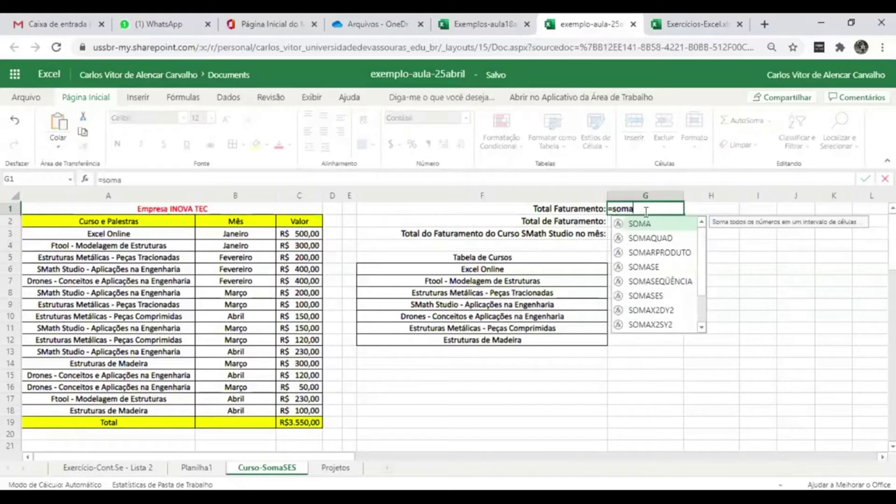
{"action": "type", "text": "("}
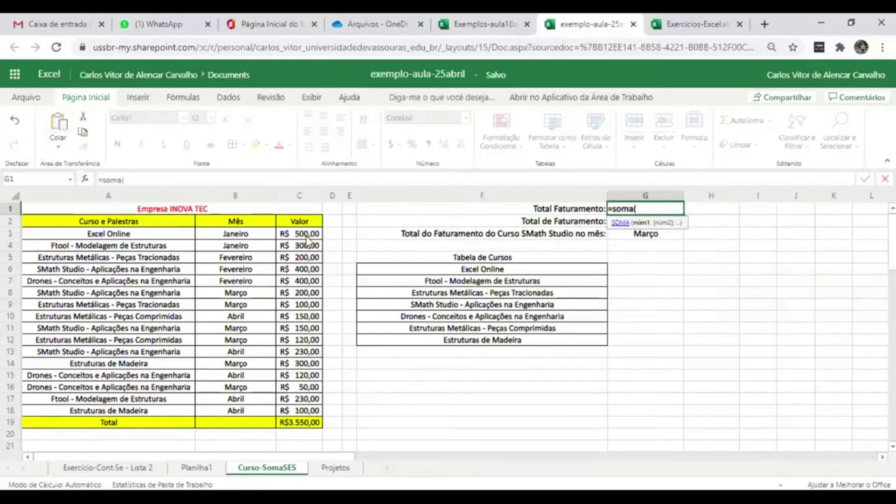
{"action": "left_click_drag", "start_coordinate": [307, 240], "coordinate": [309, 412]}
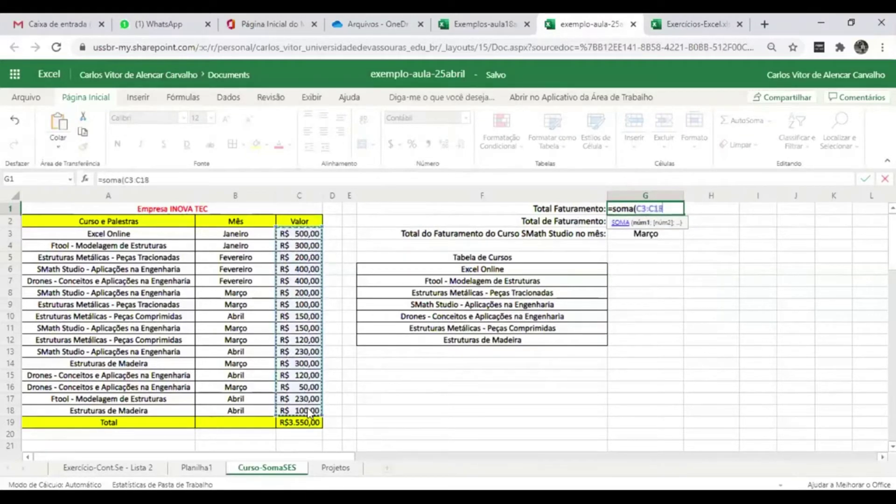
{"action": "type", "text": ")"}
{"action": "key", "text": "Return"}
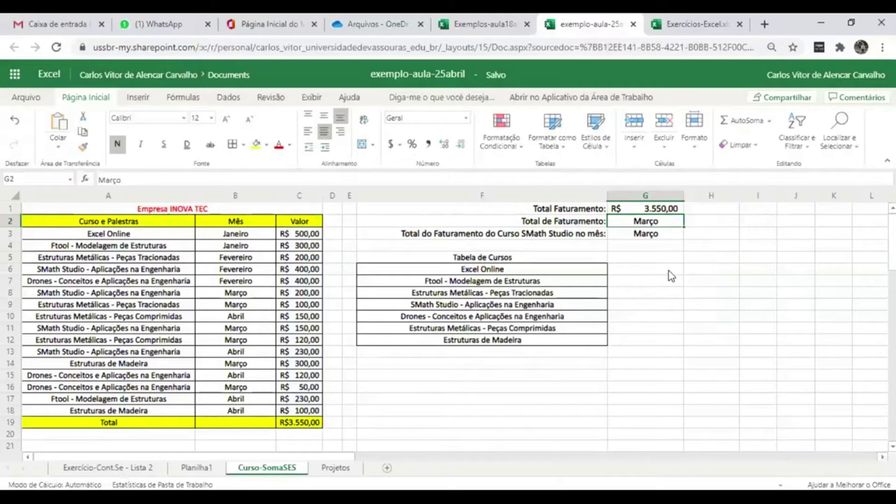
Step: Make the Março month and value red in rows 8–9 and 11–12
{"action": "left_click", "coordinate": [700, 223]}
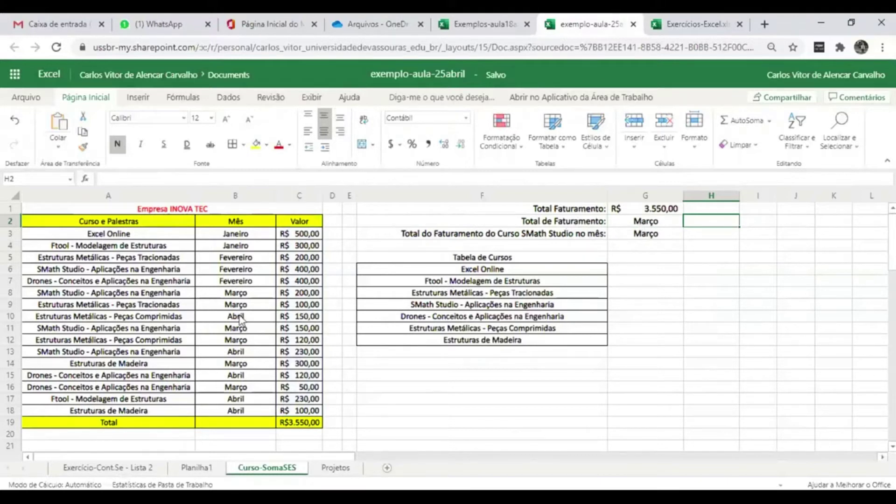
{"action": "mouse_move", "coordinate": [252, 294]}
{"action": "left_mouse_down"}
{"action": "mouse_move", "coordinate": [290, 296]}
{"action": "mouse_move", "coordinate": [292, 304]}
{"action": "left_mouse_up"}
{"action": "left_click", "coordinate": [279, 144]}
{"action": "left_click_drag", "start_coordinate": [253, 330], "coordinate": [292, 339]}
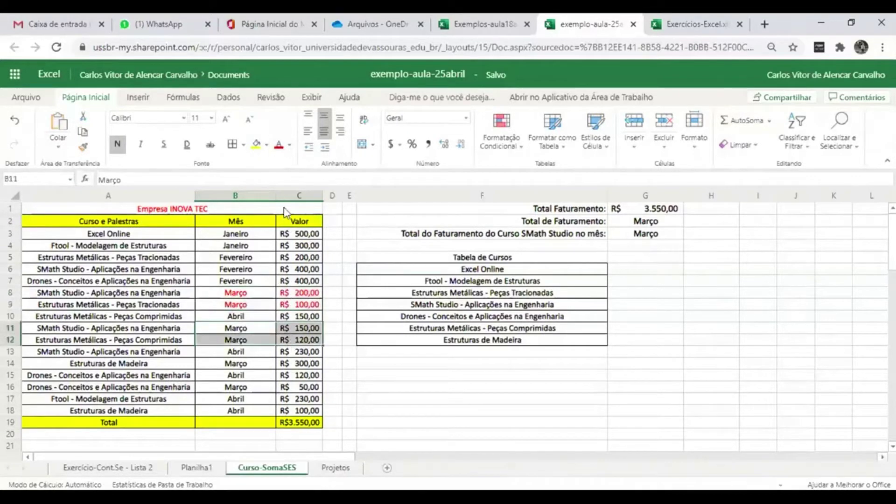
{"action": "left_click", "coordinate": [279, 145]}
Step: Make the Março month and value red in rows 14 and 16
{"action": "left_click_drag", "start_coordinate": [260, 365], "coordinate": [291, 364]}
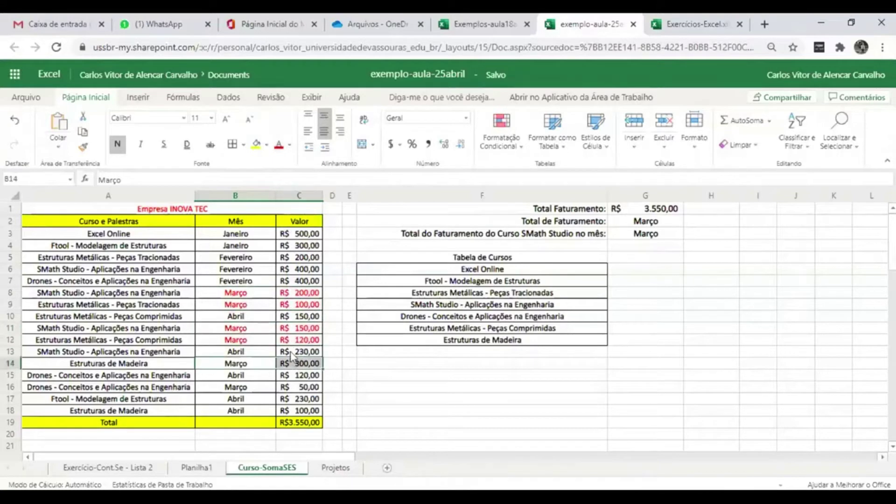
{"action": "left_click", "coordinate": [279, 144]}
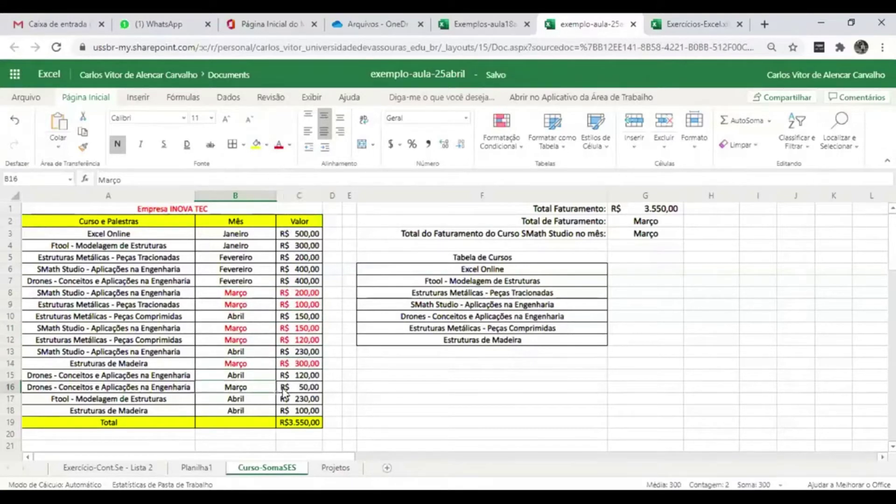
{"action": "left_click_drag", "start_coordinate": [261, 387], "coordinate": [292, 387]}
{"action": "left_click", "coordinate": [279, 144]}
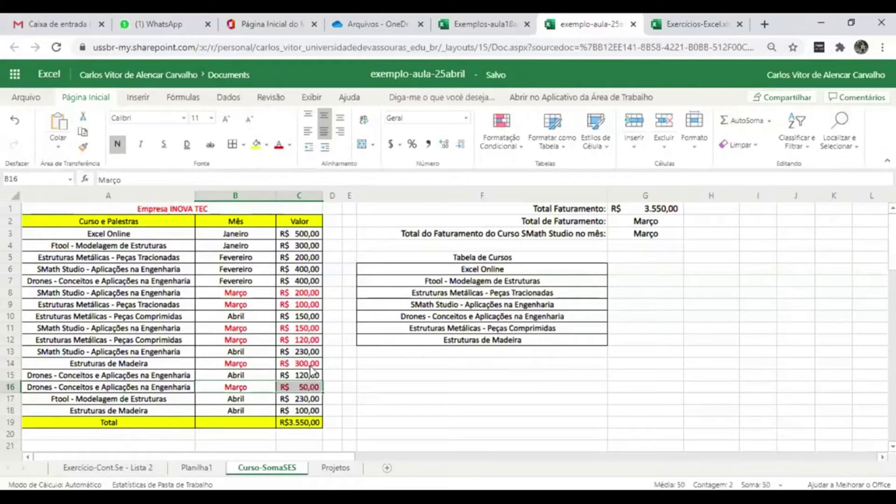
{"action": "left_click", "coordinate": [299, 387]}
{"action": "left_click", "coordinate": [699, 226]}
Step: Enter =somase(B3:B18;G2;C3:C18) in H2, totalling R$ 920,00 for the G2 month
{"action": "type", "text": "=soma"}
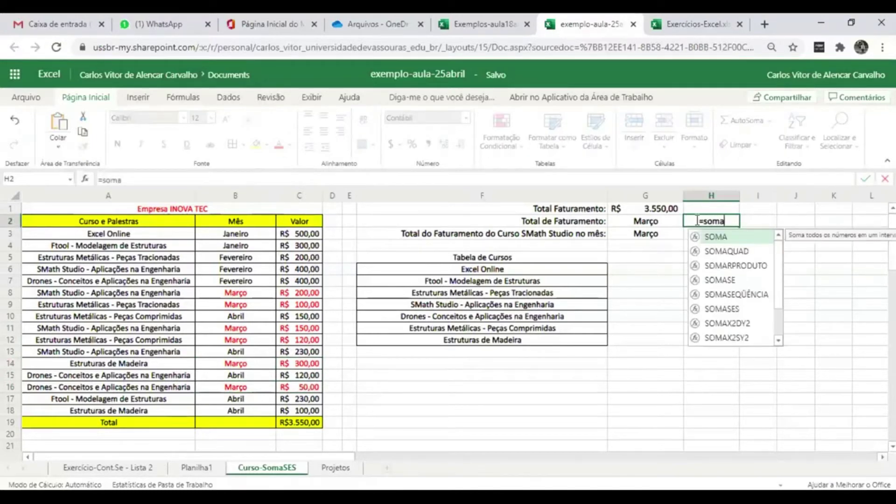
{"action": "type", "text": "se"}
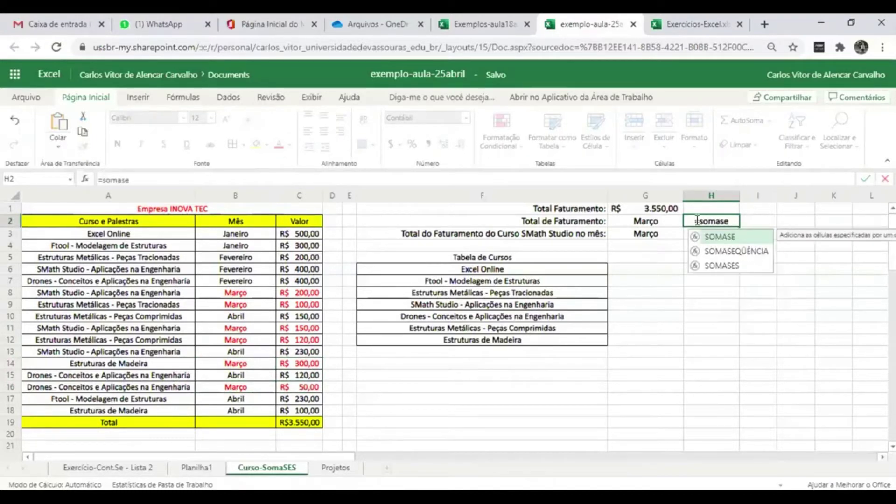
{"action": "type", "text": "("}
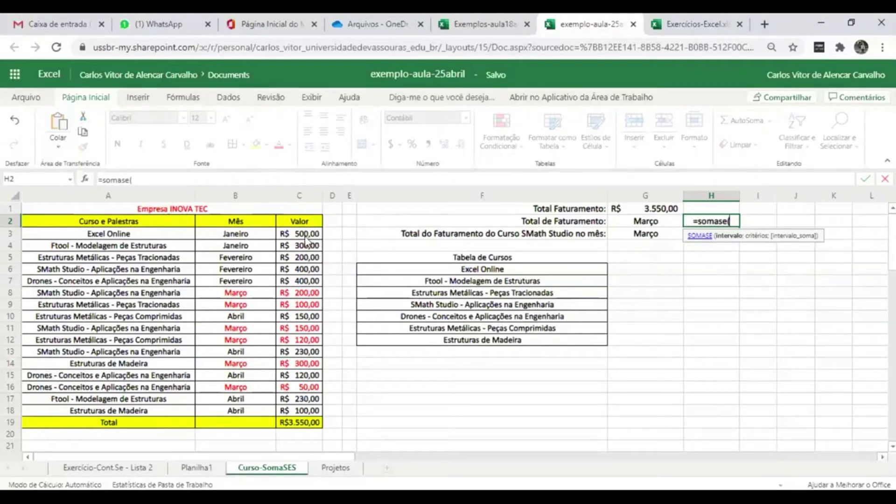
{"action": "mouse_move", "coordinate": [252, 236]}
{"action": "left_mouse_down"}
{"action": "mouse_move", "coordinate": [246, 384]}
{"action": "mouse_move", "coordinate": [254, 409]}
{"action": "left_mouse_up"}
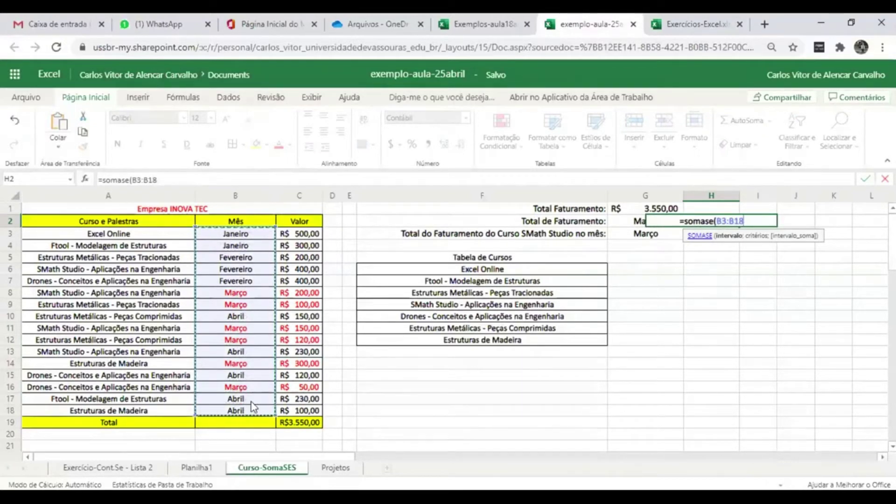
{"action": "type", "text": ";"}
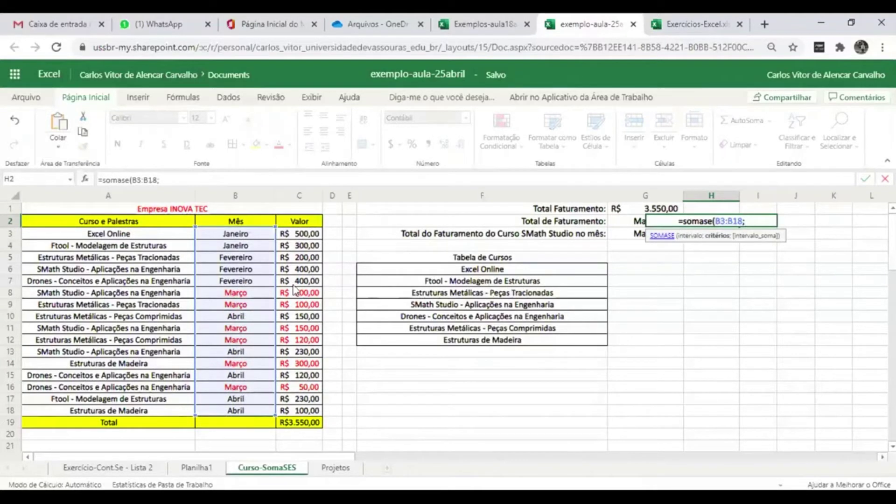
{"action": "left_click", "coordinate": [623, 224]}
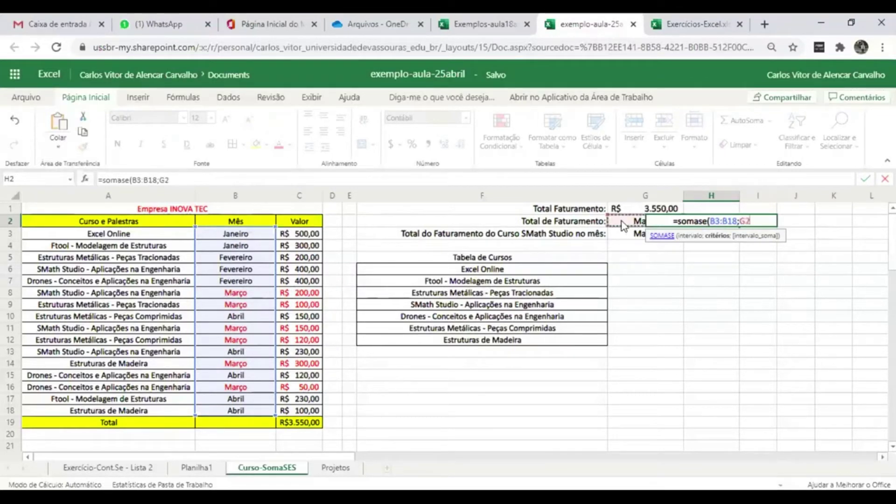
{"action": "type", "text": ";"}
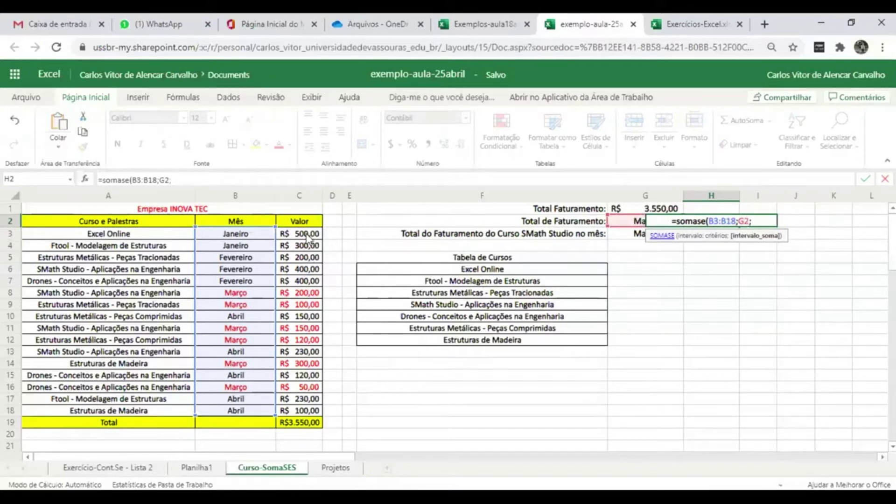
{"action": "left_click_drag", "start_coordinate": [307, 236], "coordinate": [298, 411]}
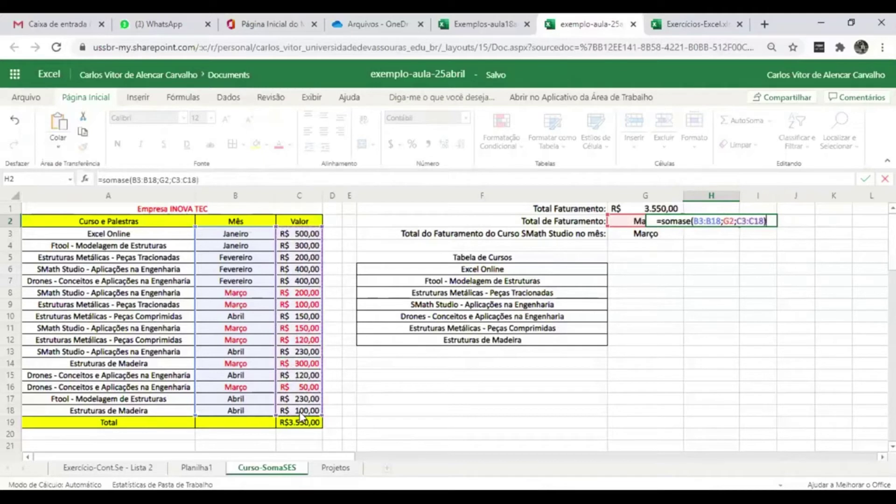
{"action": "type", "text": ")"}
{"action": "key", "text": "Return"}
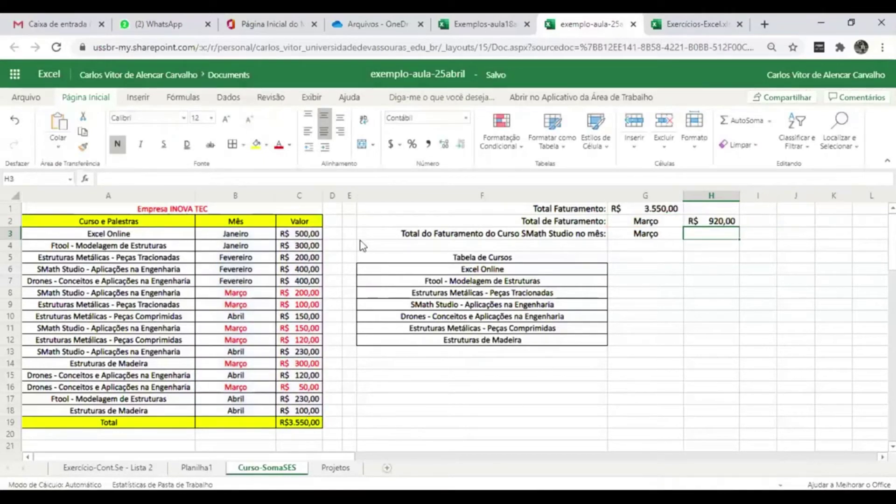
{"action": "left_click", "coordinate": [312, 294]}
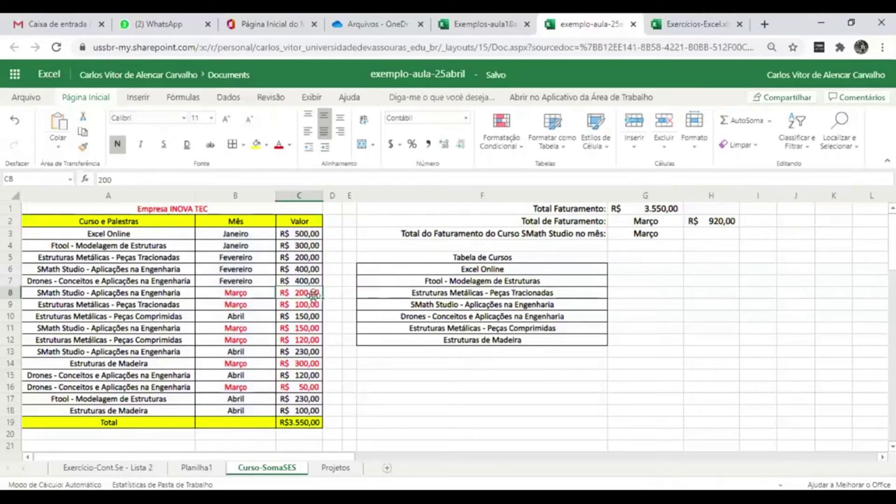
Step: Change the Março values in C8, C11 and C12 to 100
{"action": "type", "text": "100"}
{"action": "key", "text": "Return"}
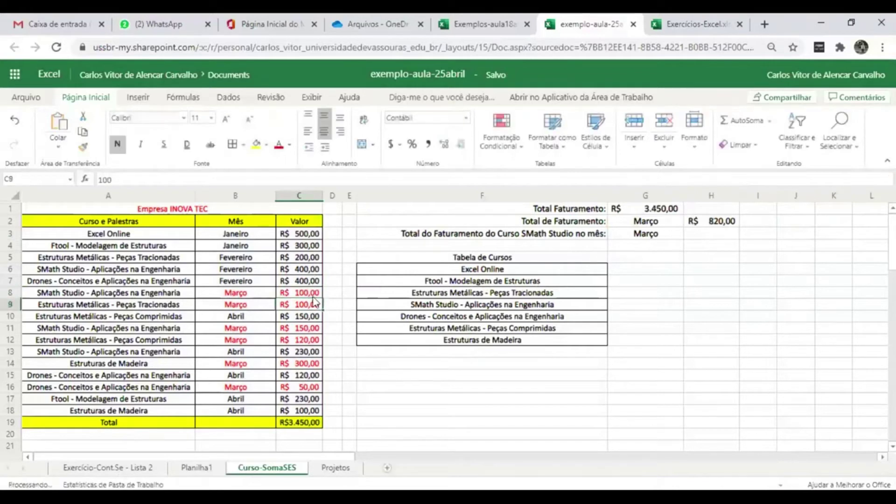
{"action": "key", "text": "Down"}
{"action": "key", "text": "Down"}
{"action": "type", "text": "100"}
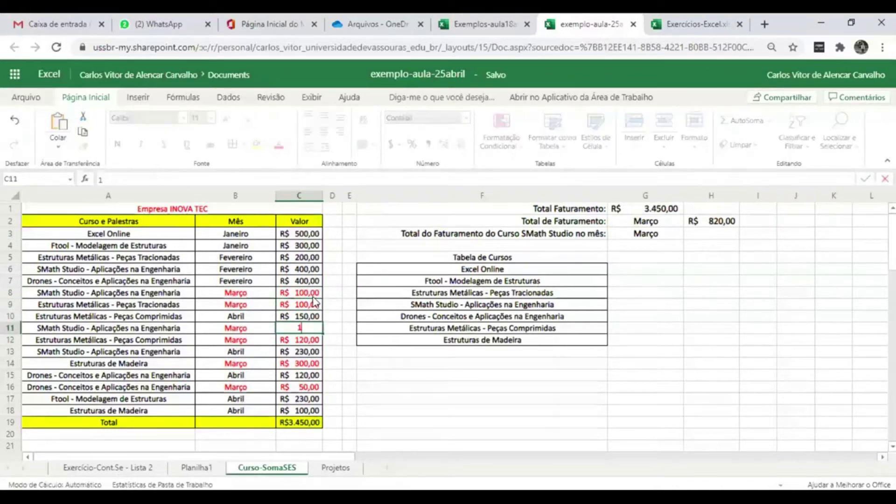
{"action": "key", "text": "Return"}
Step: Change C14 and C16 to 100, so H2 shows R$ 600,00 and the total R$ 3.230,00
{"action": "type", "text": "100"}
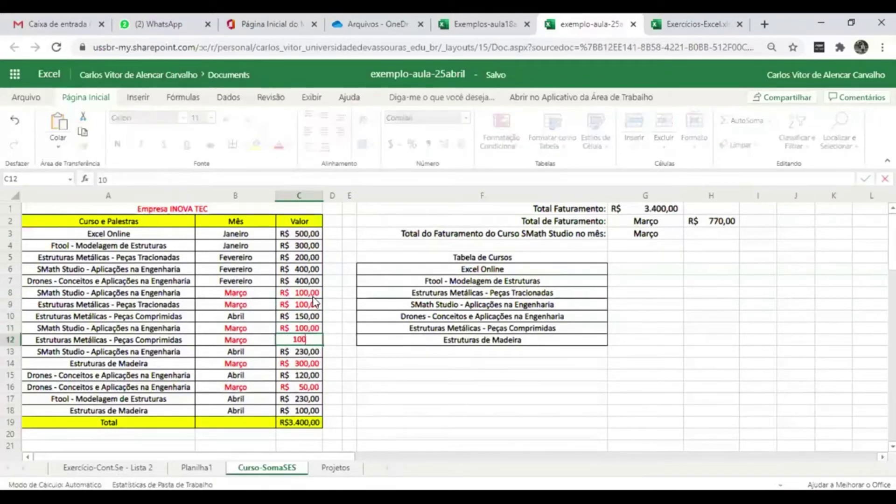
{"action": "key", "text": "Return"}
{"action": "key", "text": "Down"}
{"action": "type", "text": "100"}
{"action": "key", "text": "Return"}
{"action": "key", "text": "Down"}
{"action": "type", "text": "100"}
{"action": "key", "text": "Return"}
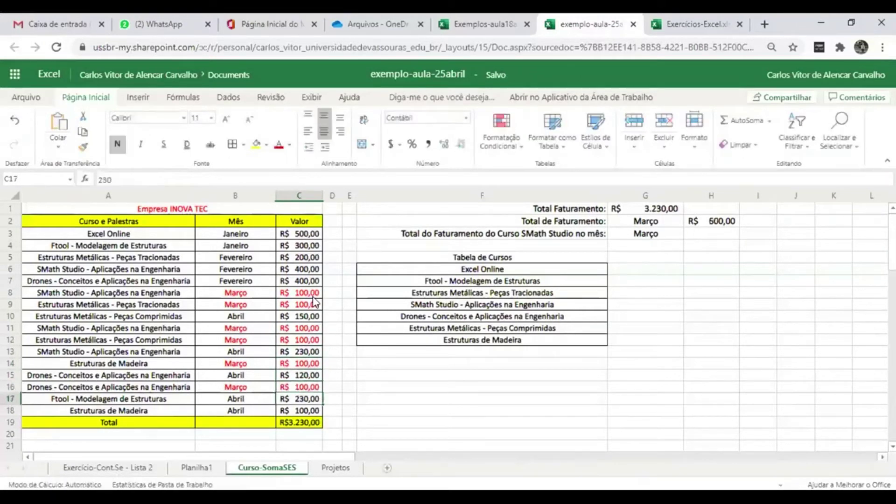
{"action": "key", "text": "Up"}
{"action": "key", "text": "Up"}
{"action": "key", "text": "Up"}
{"action": "key", "text": "Up"}
{"action": "key", "text": "Up"}
{"action": "key", "text": "Up"}
{"action": "key", "text": "Up"}
{"action": "key", "text": "Up"}
{"action": "key", "text": "Up"}
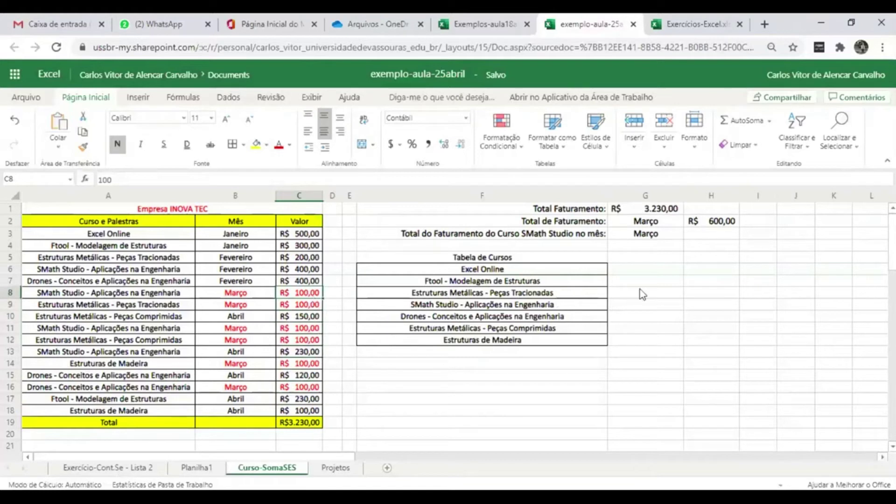
{"action": "left_click", "coordinate": [651, 222]}
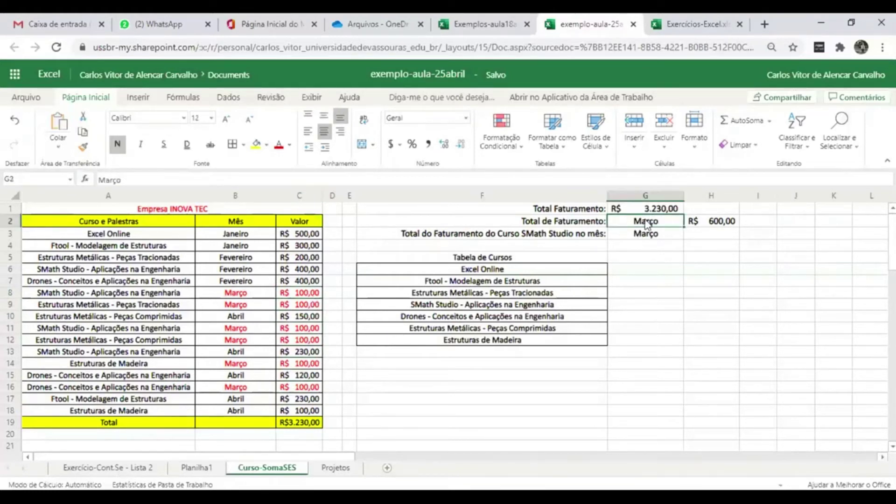
Step: Enter Janeiro in G2 and widen column G slightly
{"action": "type", "text": "Janeiro"}
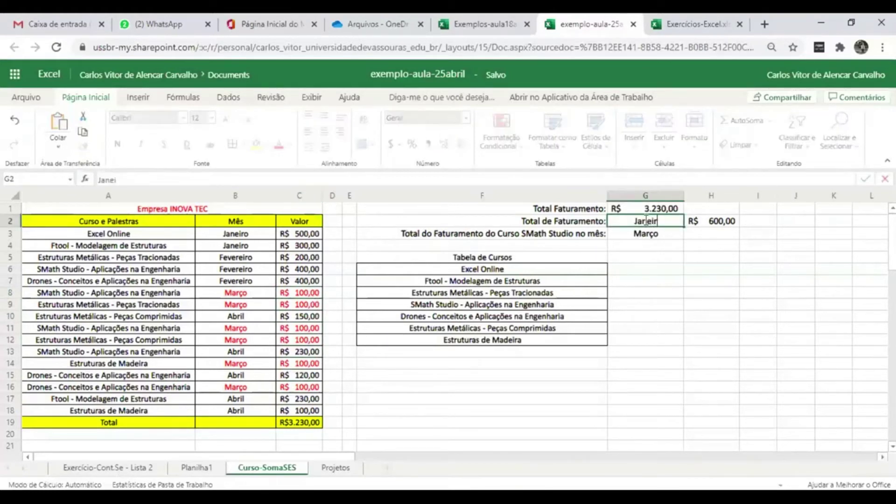
{"action": "key", "text": "Return"}
{"action": "left_click", "coordinate": [646, 224]}
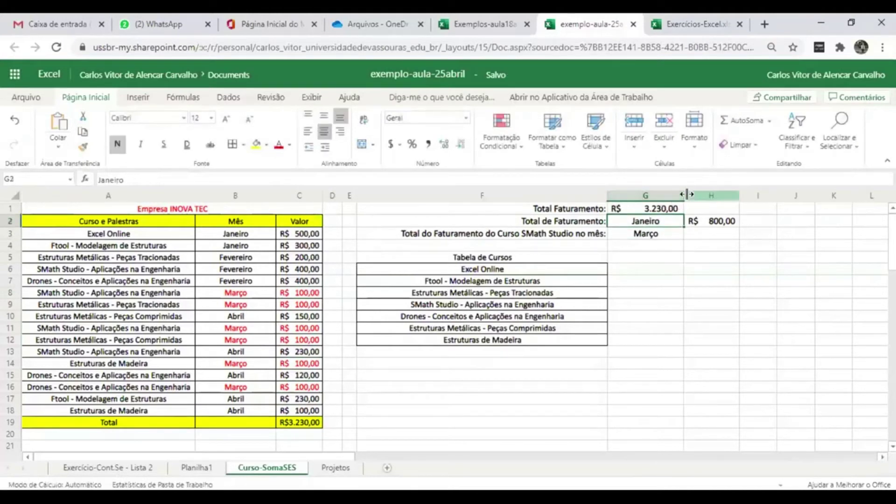
{"action": "left_click_drag", "start_coordinate": [685, 194], "coordinate": [686, 194]}
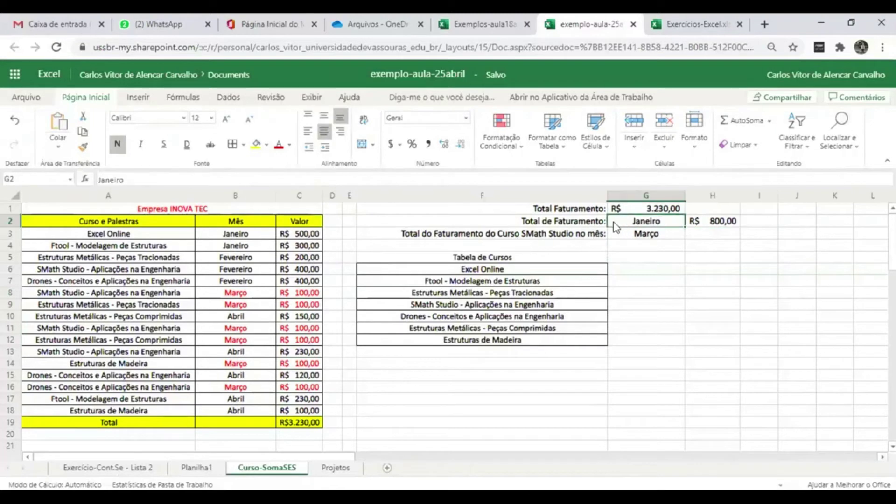
Step: Change G2 back to Março, then check the H2 SOMASE formula and G3 criterion
{"action": "type", "text": "Março"}
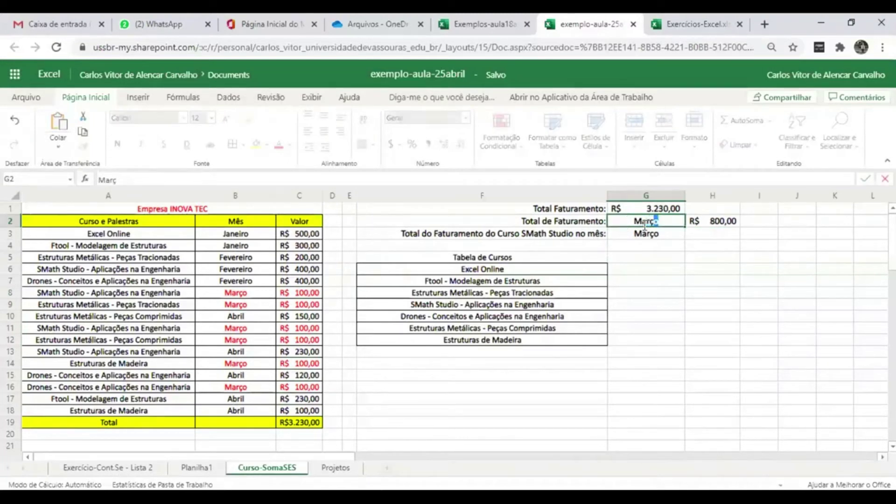
{"action": "key", "text": "Return"}
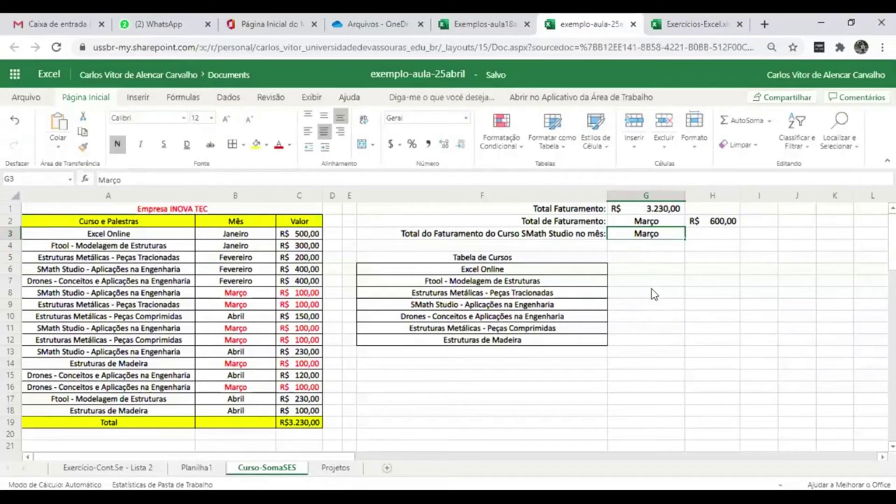
{"action": "left_click", "coordinate": [721, 225]}
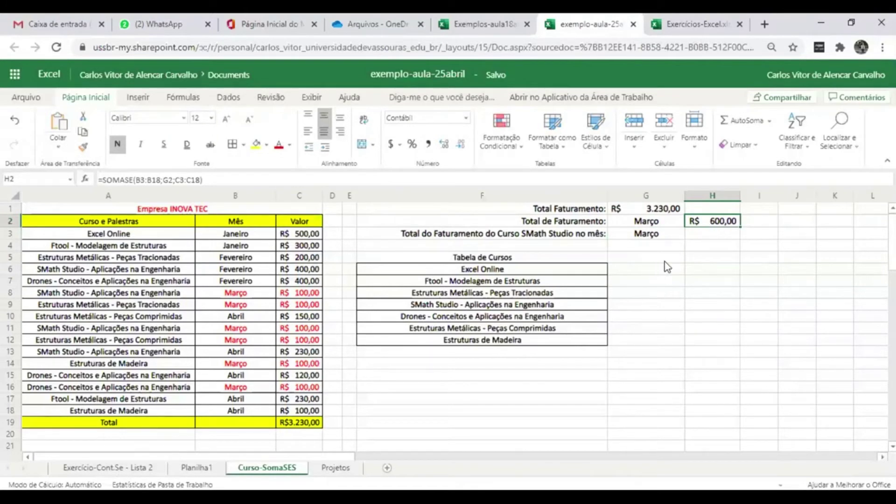
{"action": "left_click", "coordinate": [668, 236]}
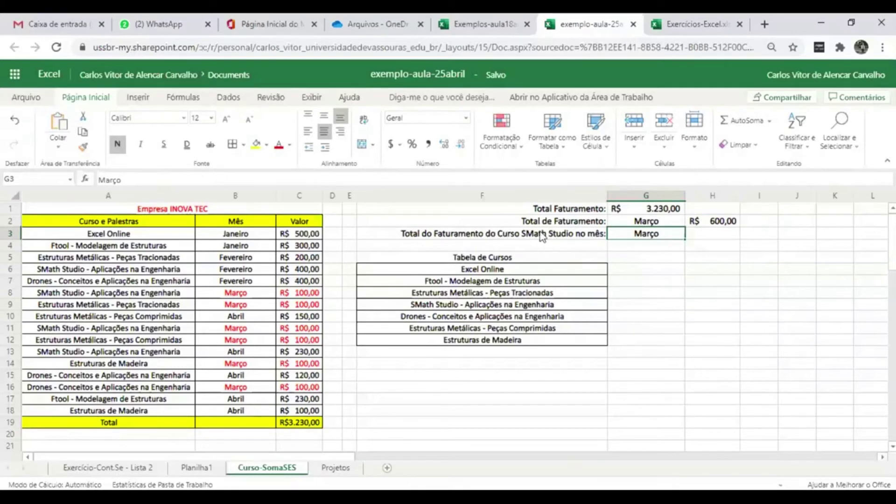
{"action": "left_click", "coordinate": [432, 307]}
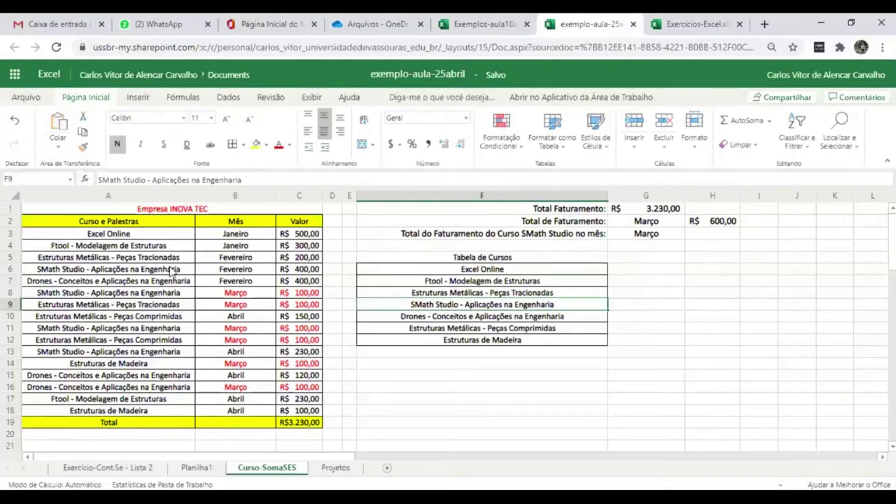
Step: Fill SMath Studio rows 6, 8 and 11 yellow and change B6 to Março
{"action": "left_click_drag", "start_coordinate": [171, 271], "coordinate": [299, 270]}
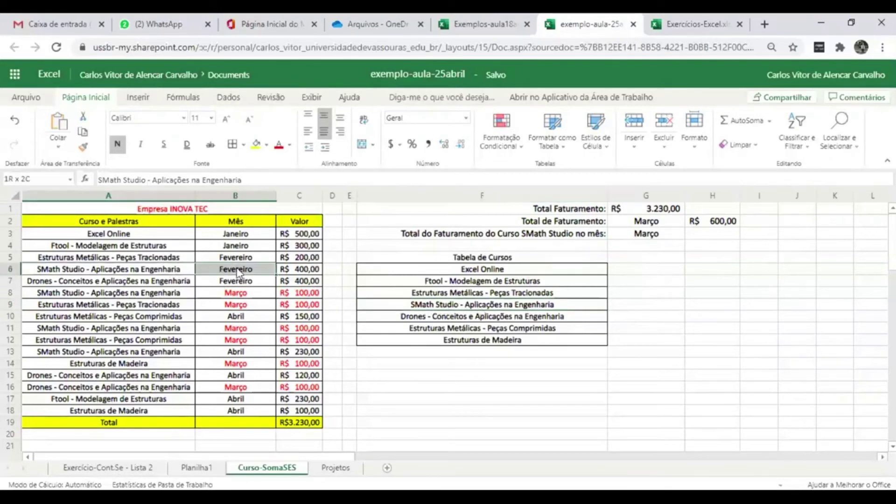
{"action": "left_click", "coordinate": [255, 145]}
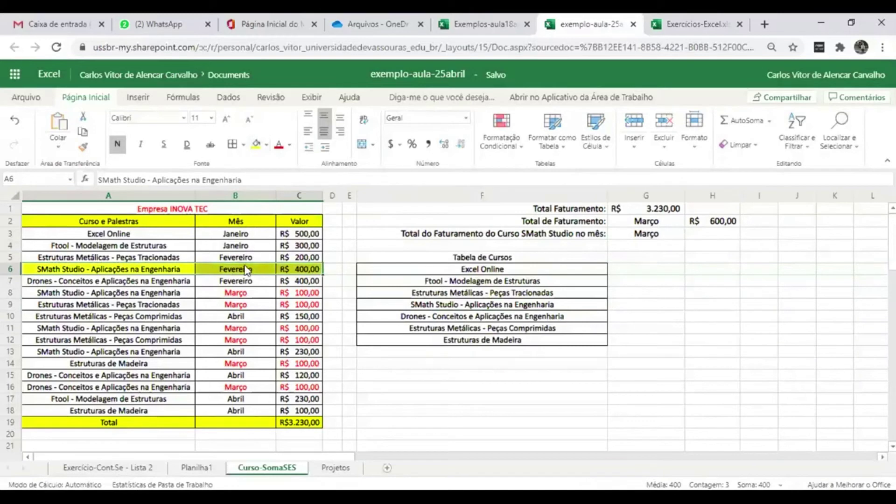
{"action": "left_click", "coordinate": [246, 270]}
{"action": "type", "text": "Março"}
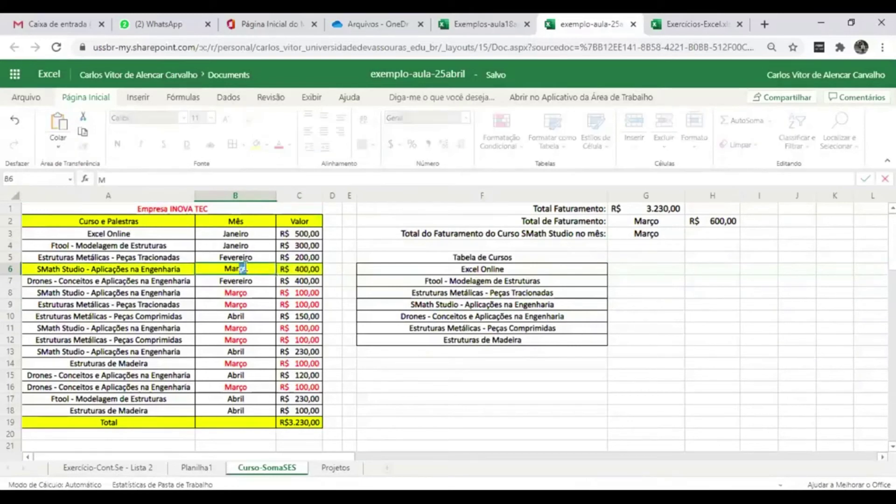
{"action": "key", "text": "Return"}
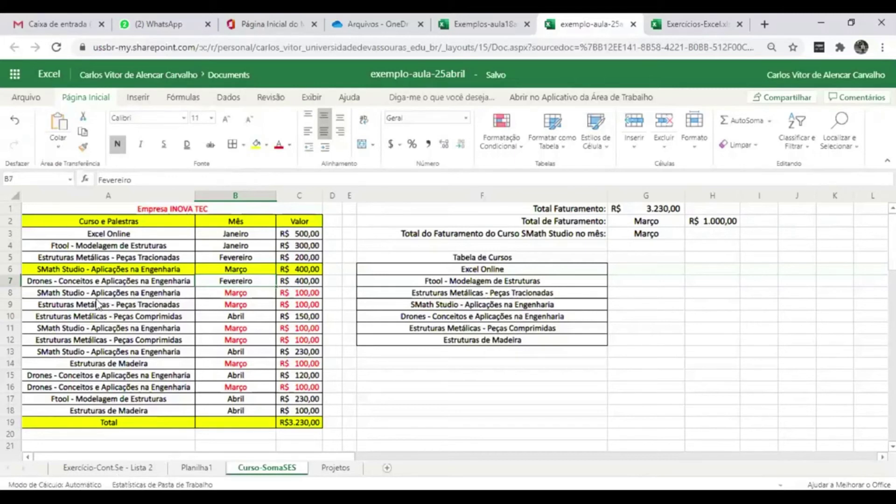
{"action": "left_click_drag", "start_coordinate": [98, 295], "coordinate": [298, 294]}
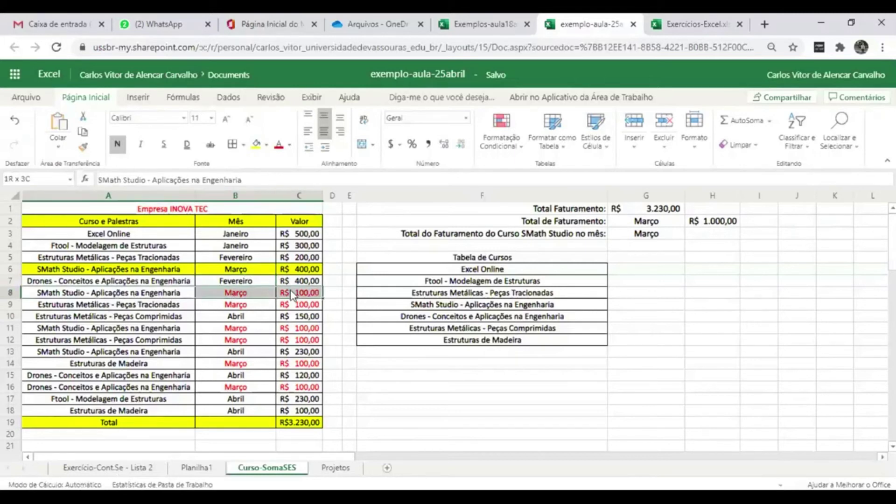
{"action": "left_click", "coordinate": [256, 143]}
{"action": "left_click_drag", "start_coordinate": [138, 333], "coordinate": [301, 329]}
{"action": "left_click", "coordinate": [257, 144]}
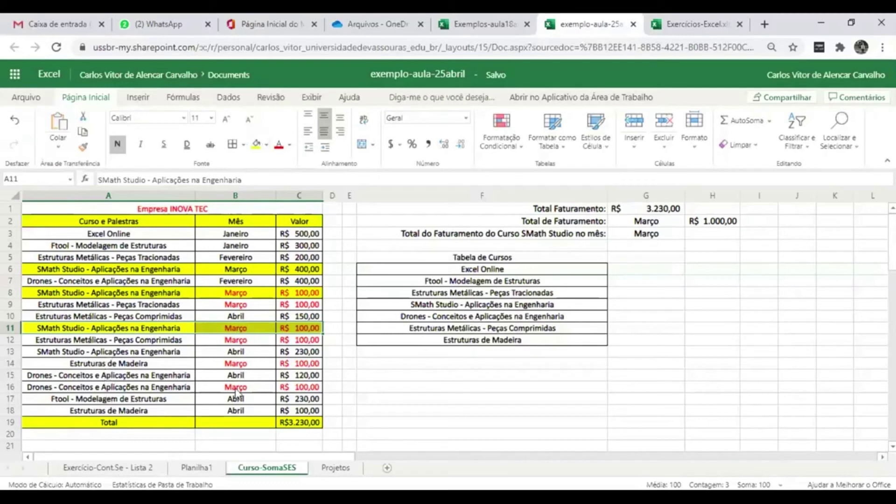
Step: Set the SMath Studio values in C6, C8 and C11 to 150
{"action": "left_click", "coordinate": [302, 270]}
{"action": "type", "text": "150"}
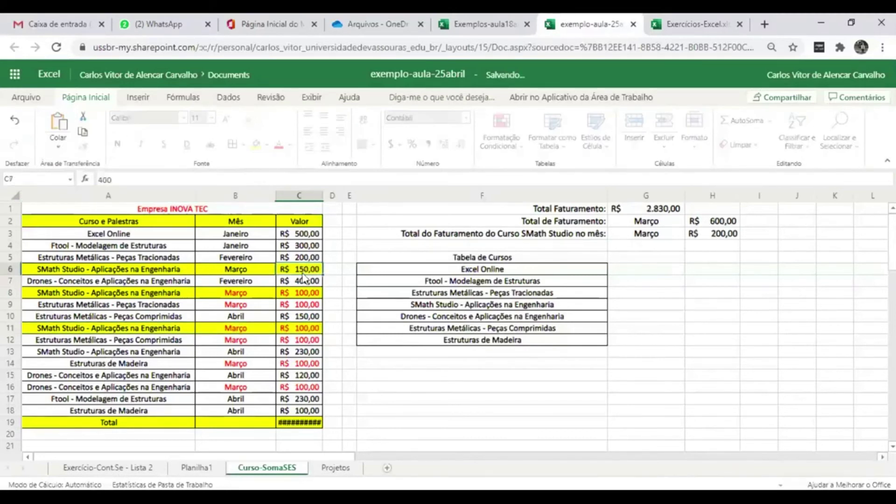
{"action": "key", "text": "Return"}
{"action": "key", "text": "Return"}
{"action": "type", "text": "150"}
{"action": "key", "text": "Return"}
{"action": "key", "text": "Return"}
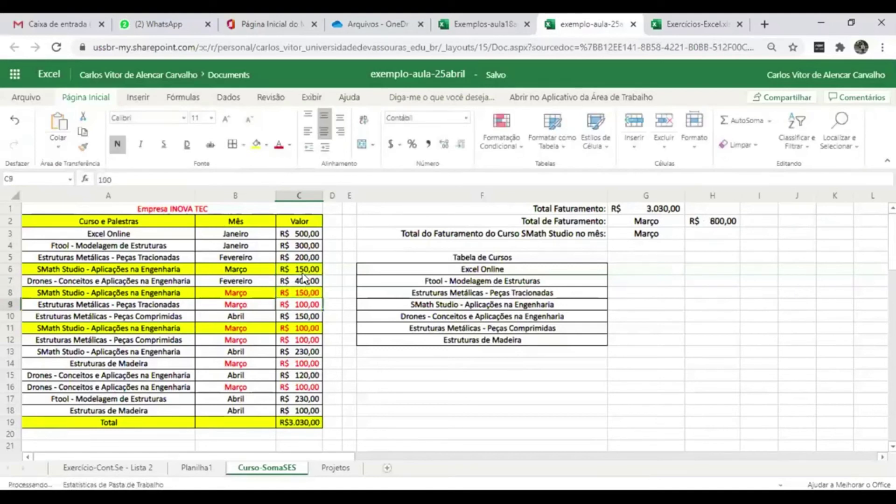
{"action": "key", "text": "Return"}
{"action": "type", "text": "150"}
{"action": "key", "text": "Return"}
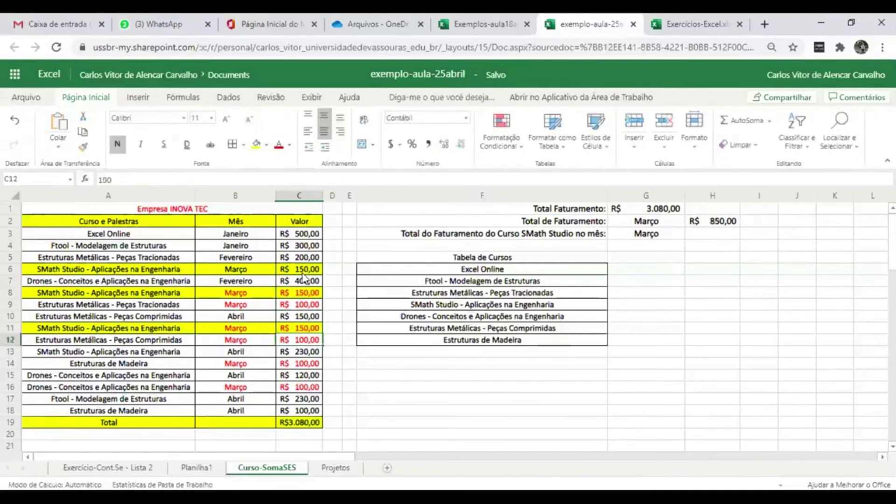
{"action": "left_click", "coordinate": [303, 271]}
{"action": "left_click", "coordinate": [305, 293]}
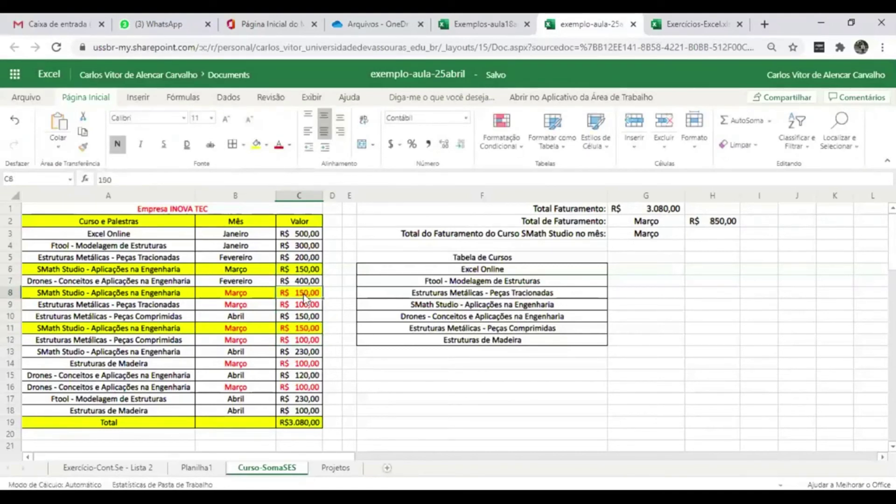
{"action": "left_click", "coordinate": [307, 328]}
{"action": "left_click", "coordinate": [728, 236]}
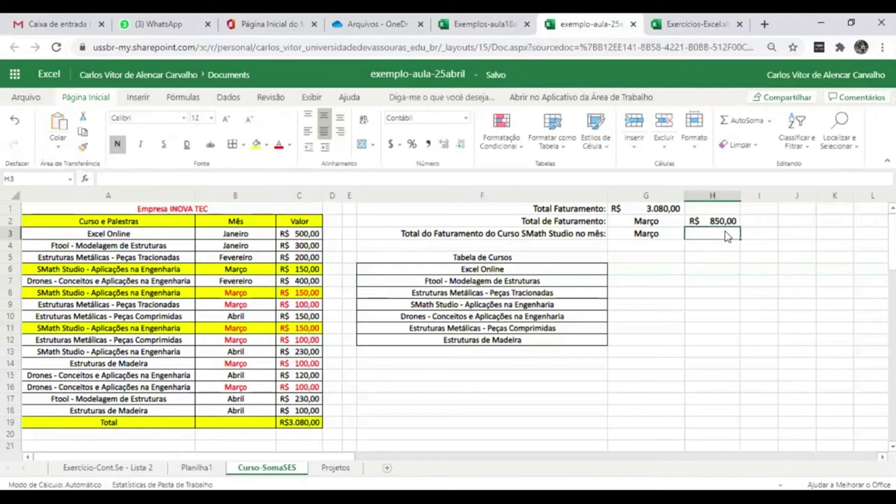
Step: Start =somases in H3 with sum range C3:C18 and criteria B3:B18 matching G3
{"action": "type", "text": "=somas"}
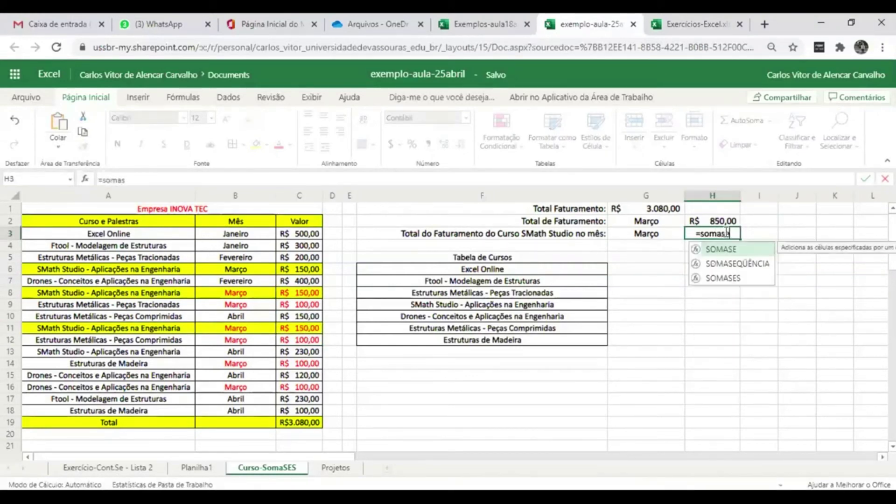
{"action": "type", "text": "es("}
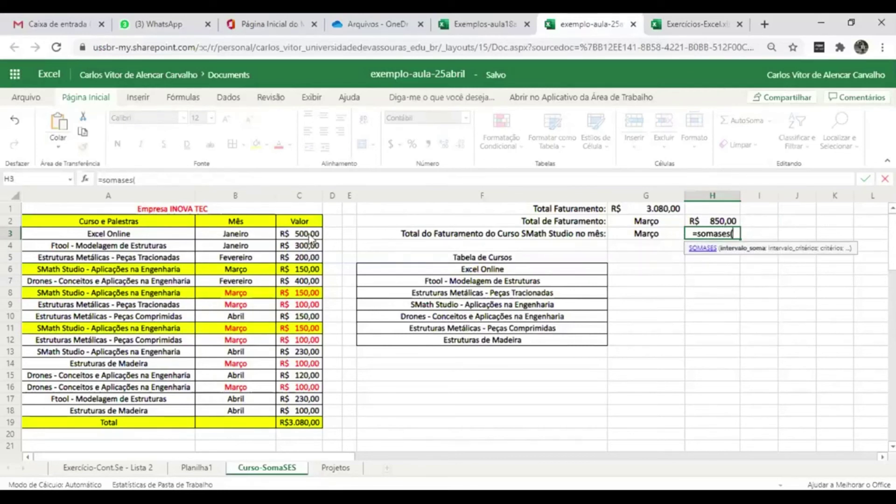
{"action": "left_click_drag", "start_coordinate": [312, 239], "coordinate": [313, 412]}
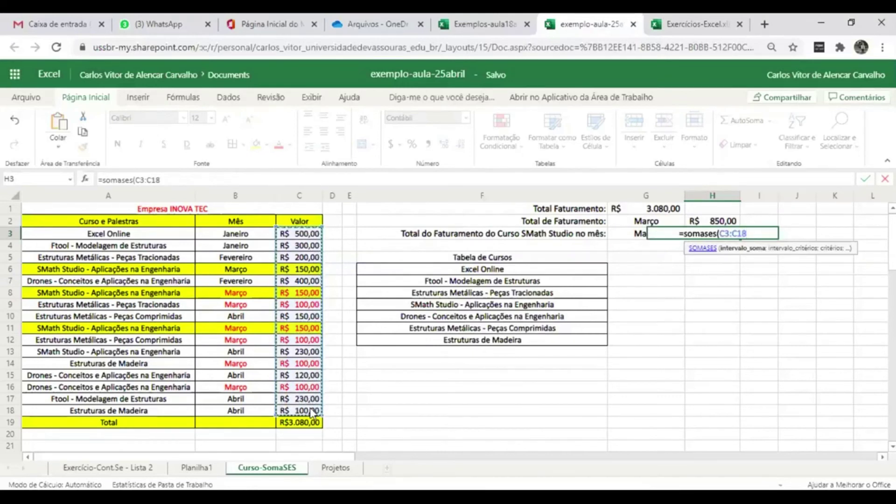
{"action": "type", "text": ";"}
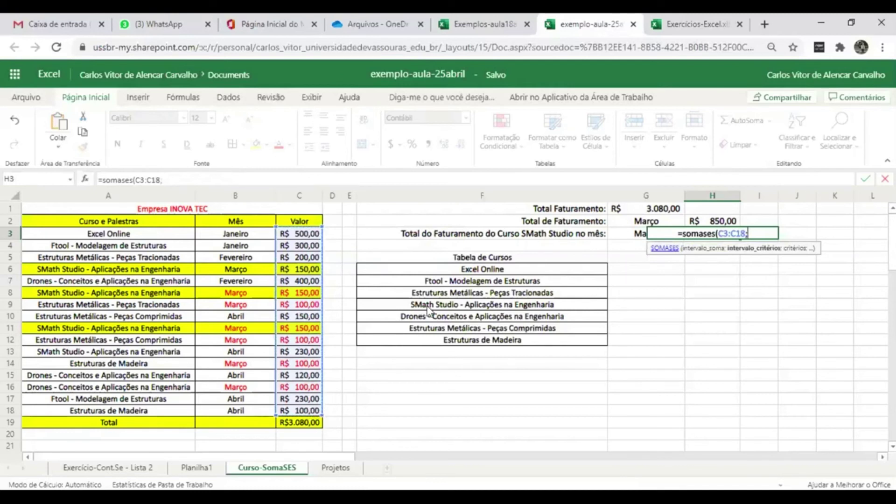
{"action": "left_click_drag", "start_coordinate": [236, 236], "coordinate": [237, 411]}
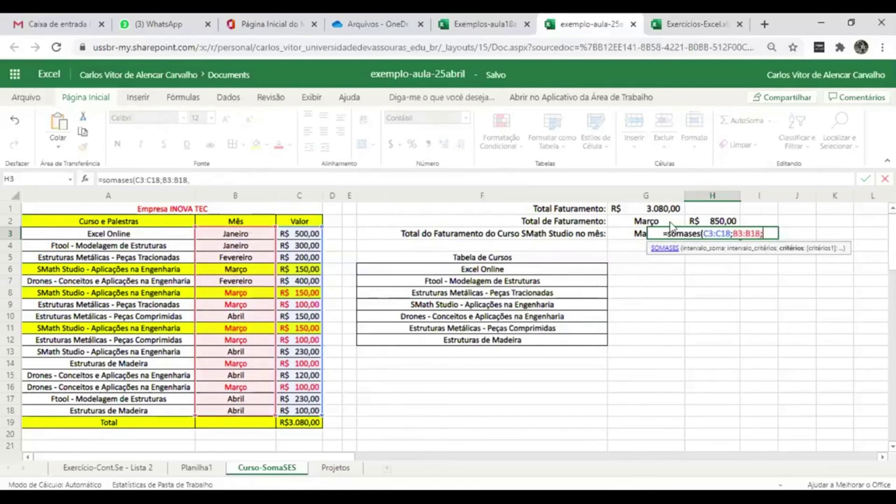
{"action": "type", "text": ";"}
{"action": "left_click", "coordinate": [626, 237]}
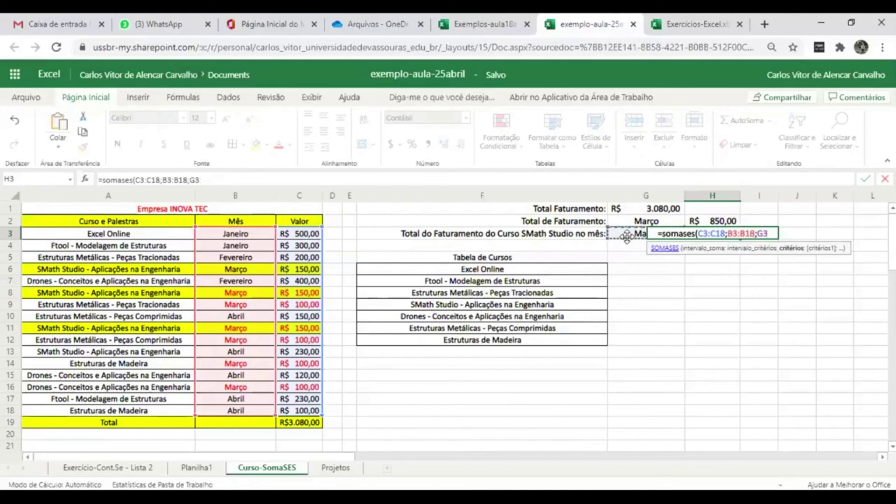
{"action": "type", "text": ";"}
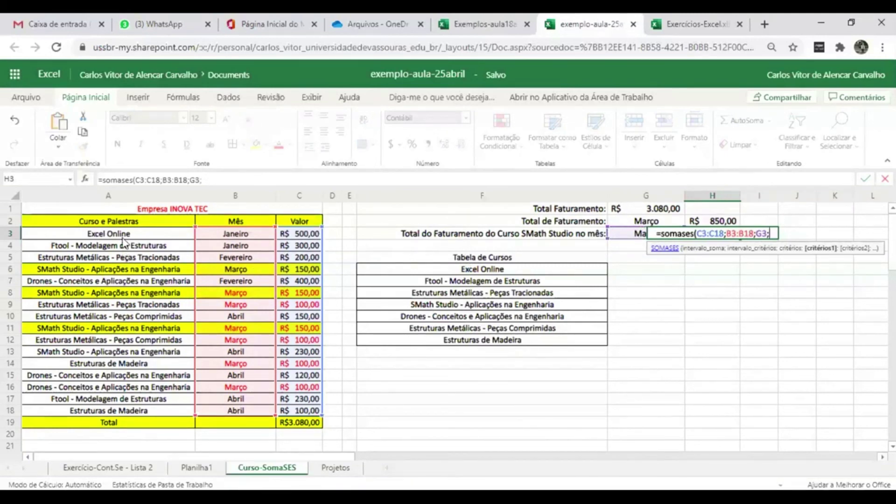
Step: Add the criteria A3:A18 matching SMath Studio in F9, giving R$ 450,00 in H3
{"action": "left_click_drag", "start_coordinate": [125, 238], "coordinate": [129, 413]}
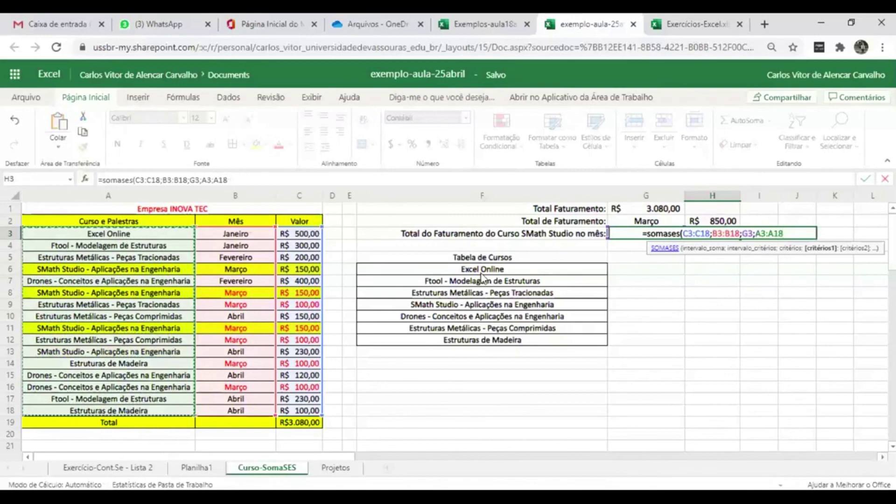
{"action": "type", "text": ";"}
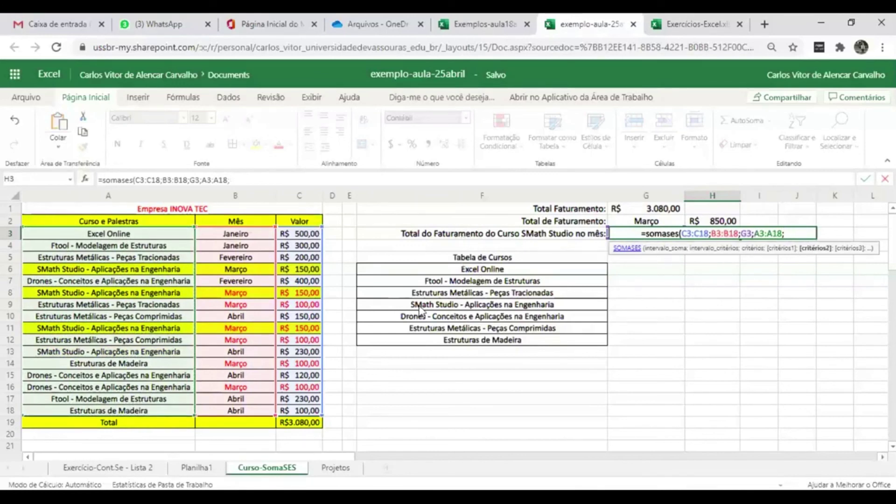
{"action": "left_click", "coordinate": [427, 308]}
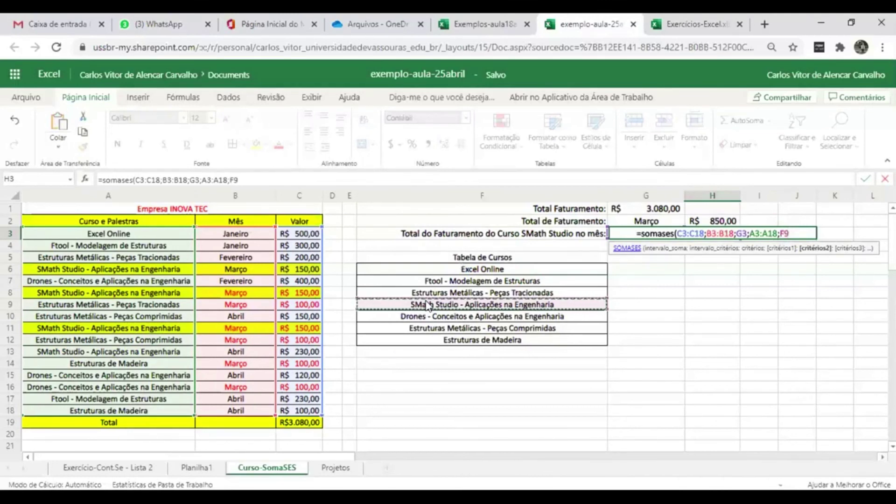
{"action": "type", "text": ")"}
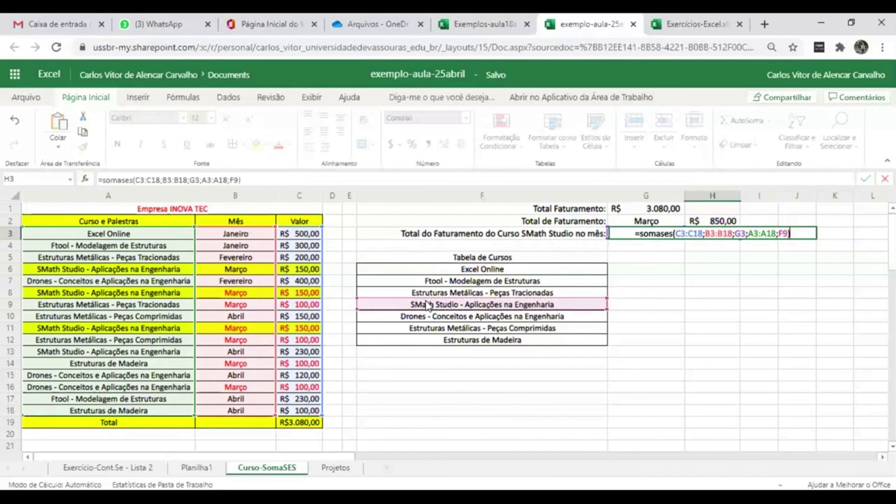
{"action": "key", "text": "Return"}
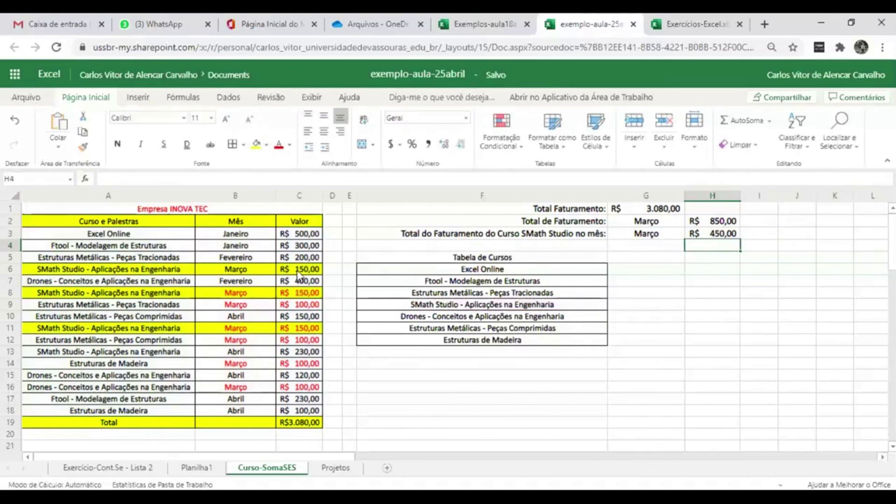
{"action": "left_click", "coordinate": [298, 270]}
{"action": "left_click", "coordinate": [304, 293]}
{"action": "left_click", "coordinate": [305, 329]}
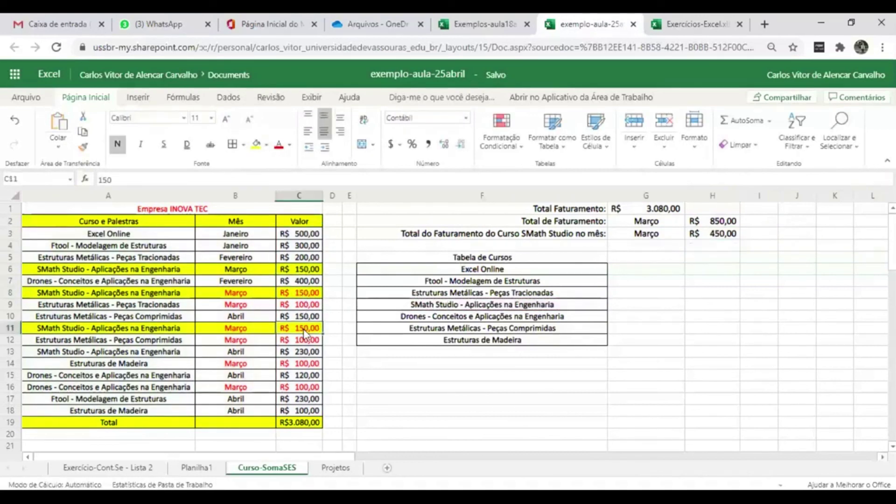